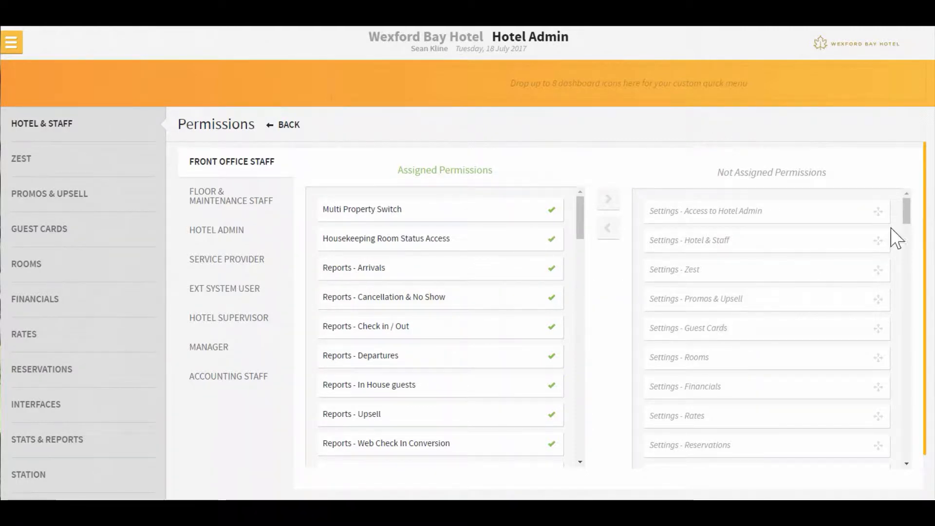
# Move Remove Billing Instructions from Group into Front Office Staff's Assigned Permissions
pyautogui.moveTo(906, 206); pyautogui.dragTo(923, 484)
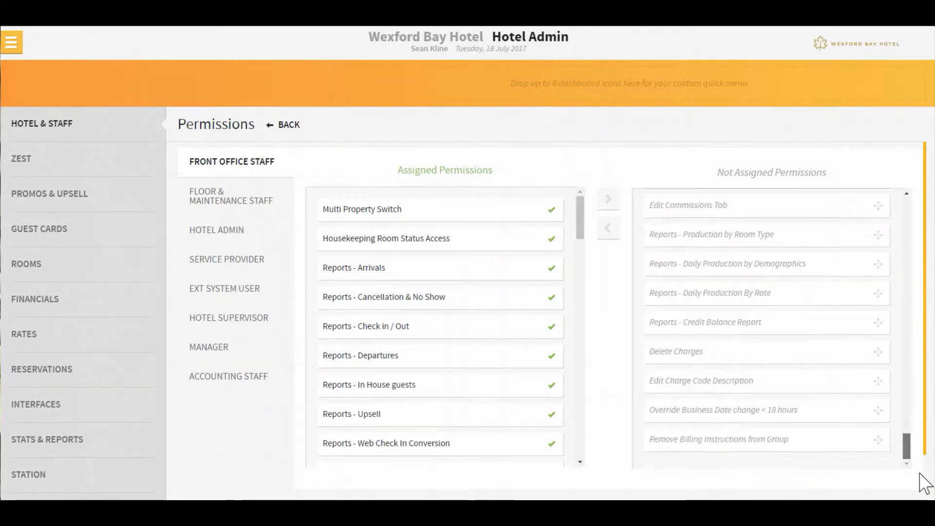
pyautogui.moveTo(735, 441); pyautogui.dragTo(392, 416)
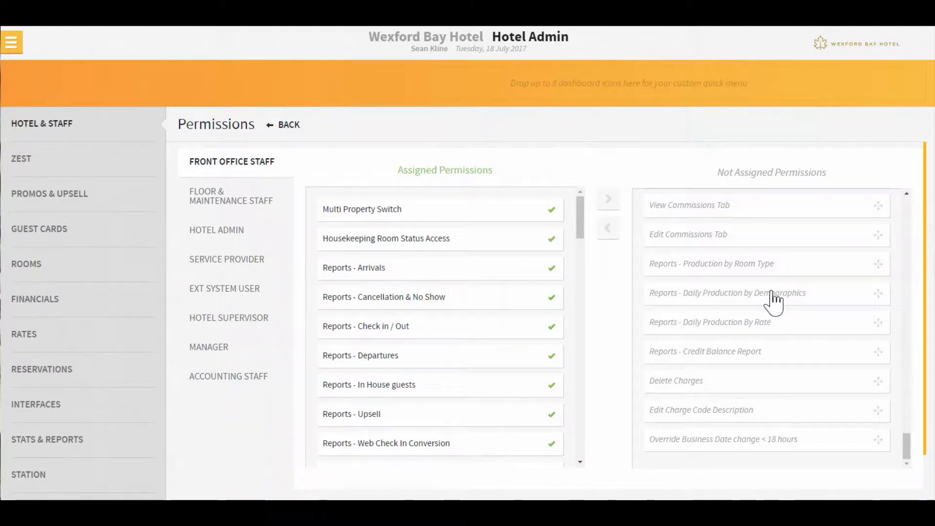
pyautogui.moveTo(907, 450); pyautogui.dragTo(912, 209)
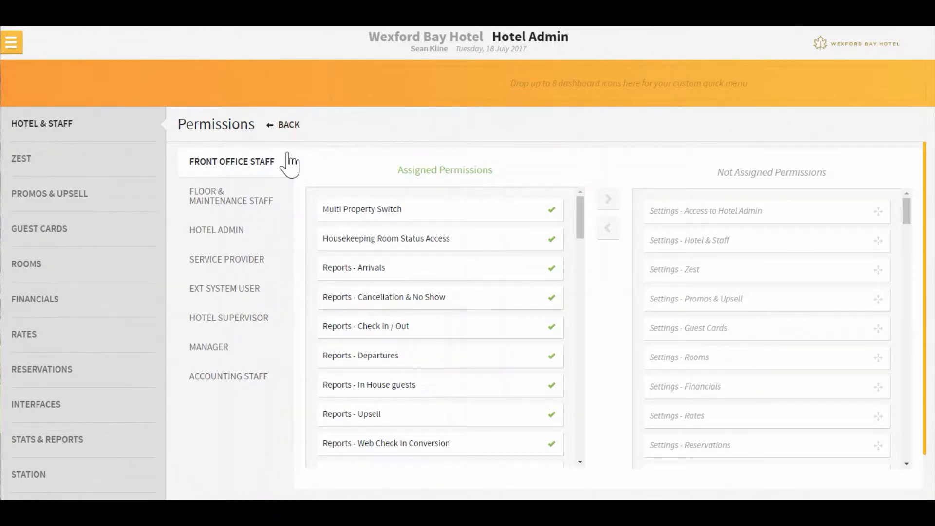
# Go back to User Setup, search the Users list for an existing user's name, and start a new user
pyautogui.click(289, 128)
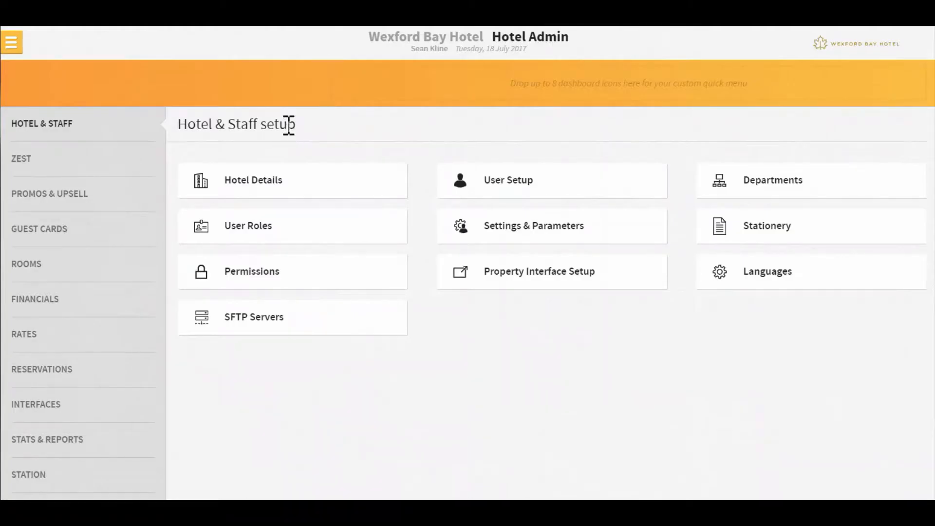
pyautogui.click(532, 188)
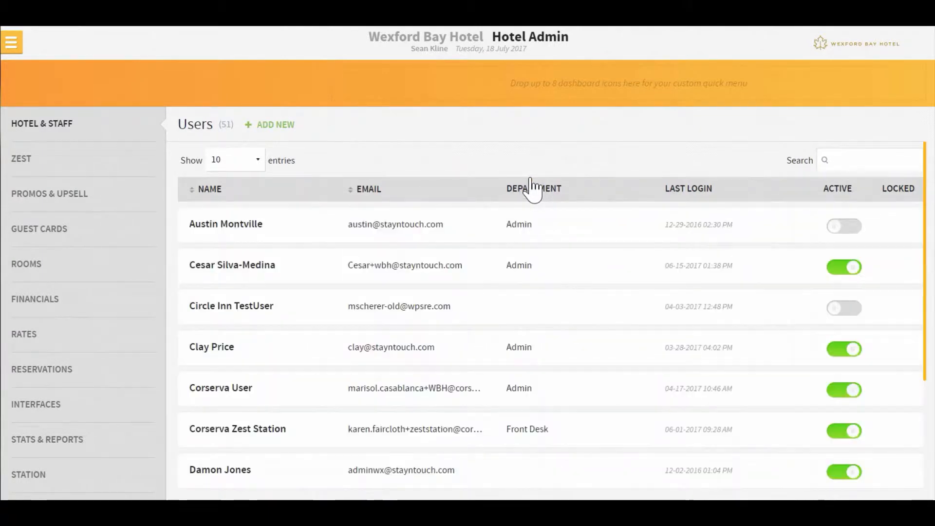
pyautogui.click(879, 159)
pyautogui.write('sean')
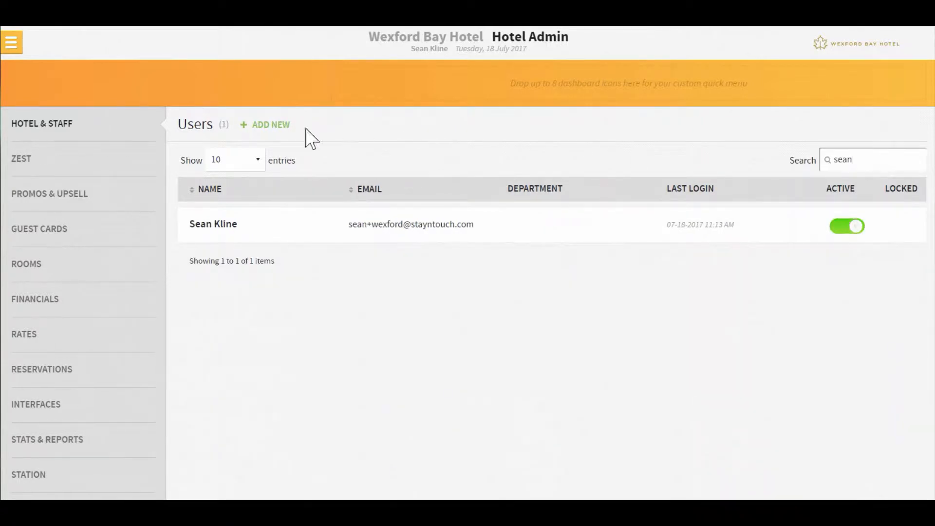
pyautogui.click(262, 127)
# Enter the new user's first and last name, choose the Front Desk department, and type the job title
pyautogui.click(290, 223)
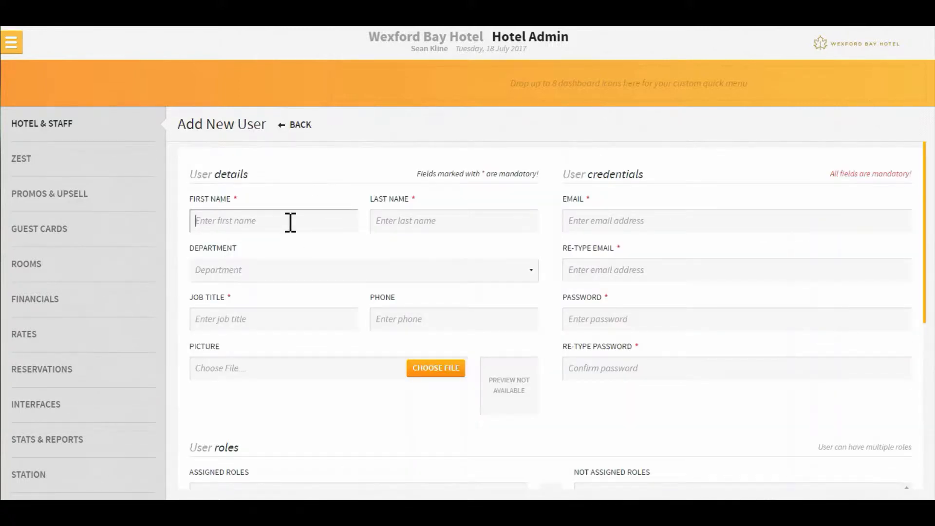
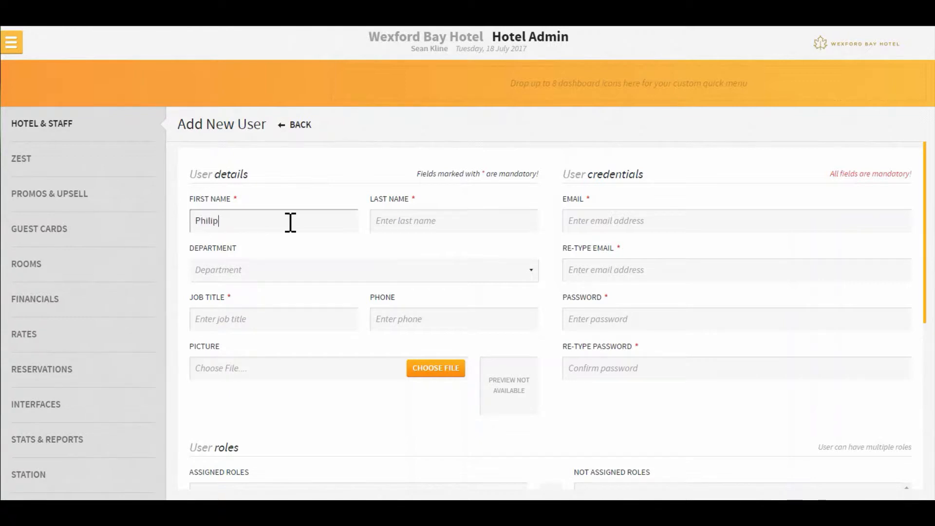
pyautogui.press('Tab')
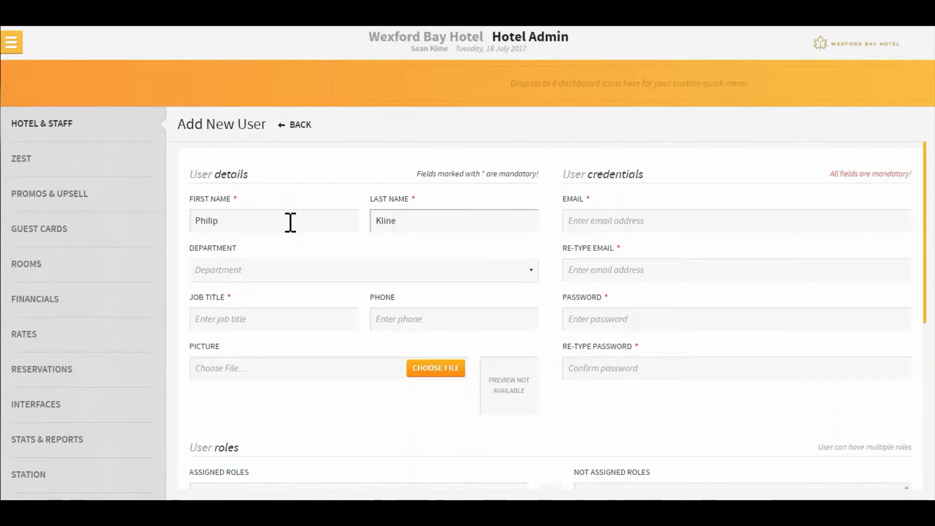
pyautogui.click(318, 277)
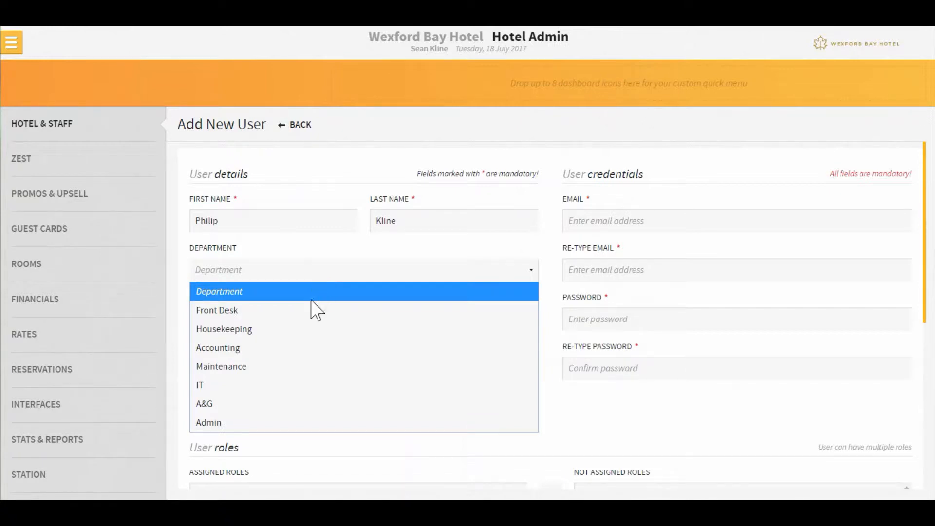
pyautogui.click(310, 314)
pyautogui.click(254, 329)
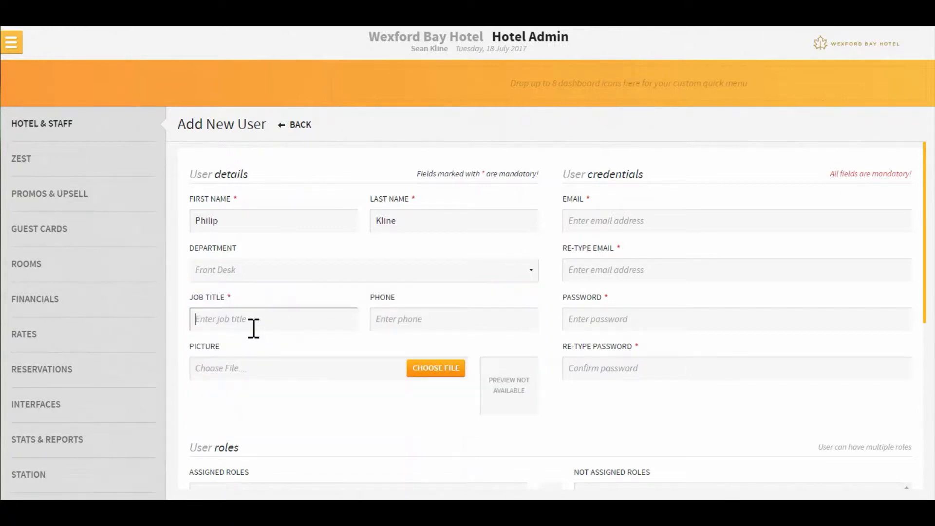
pyautogui.write('Front Desk')
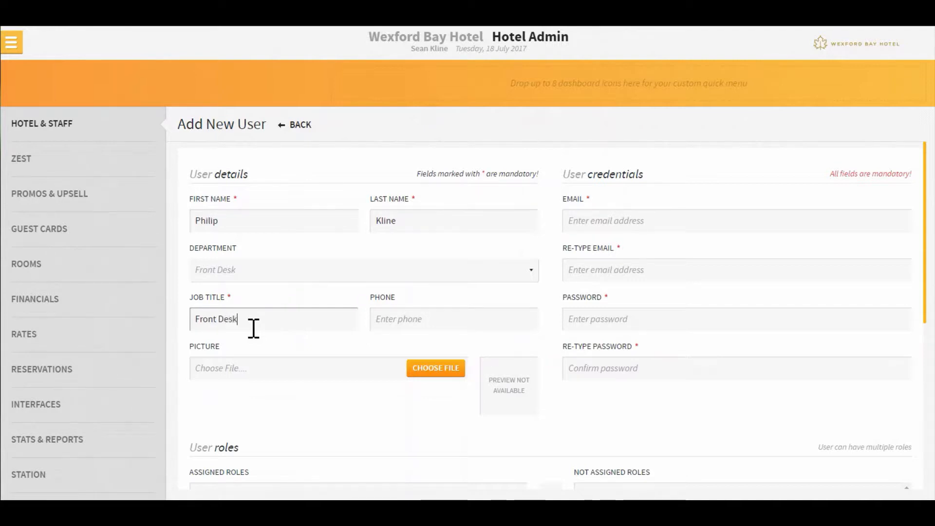
# Enter and confirm the user's e-mail address, then type the password
pyautogui.click(694, 223)
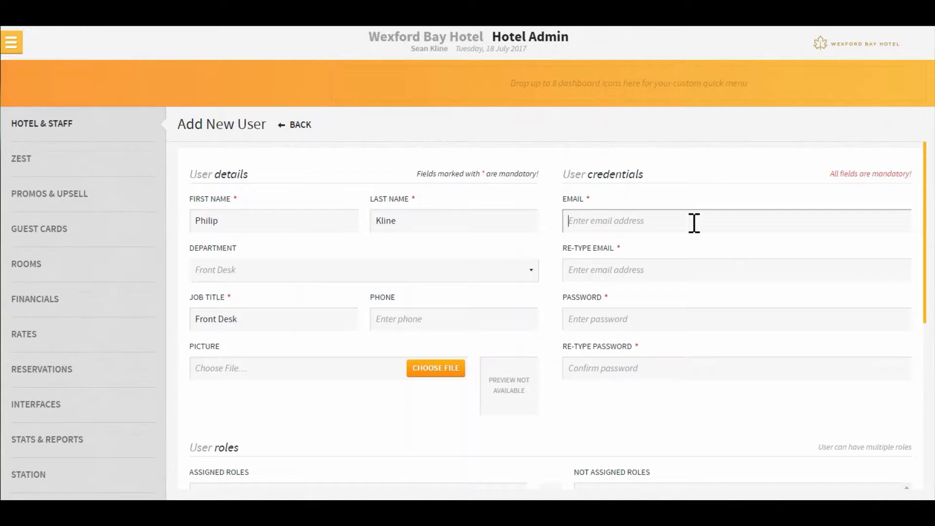
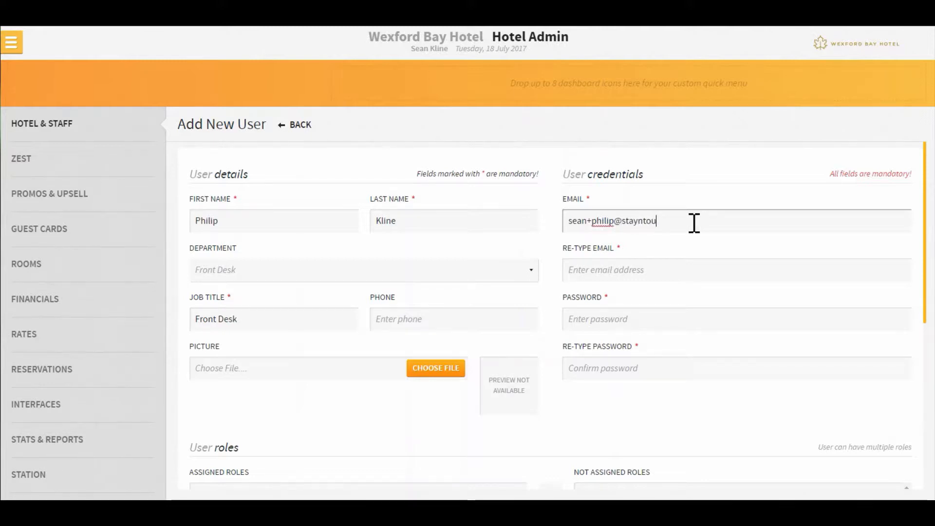
pyautogui.press('Tab')
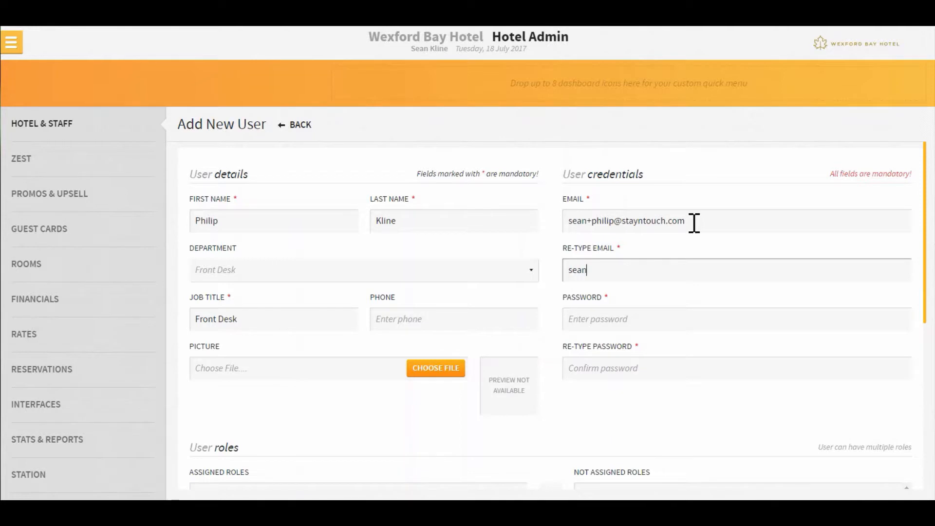
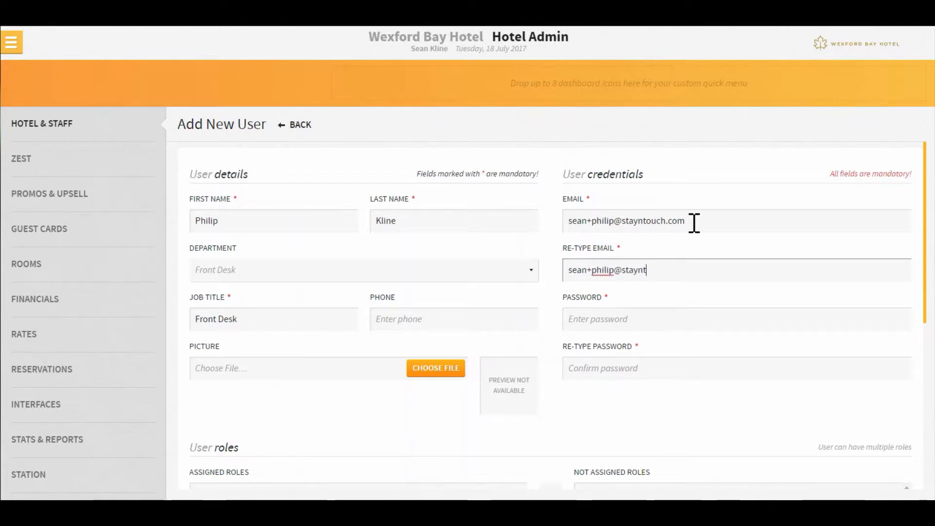
pyautogui.press('Tab')
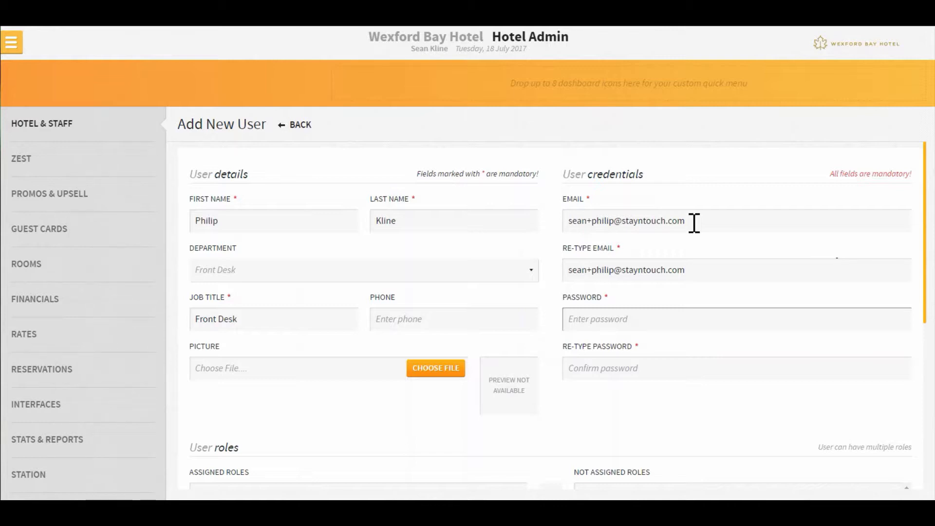
pyautogui.write('••••••••')
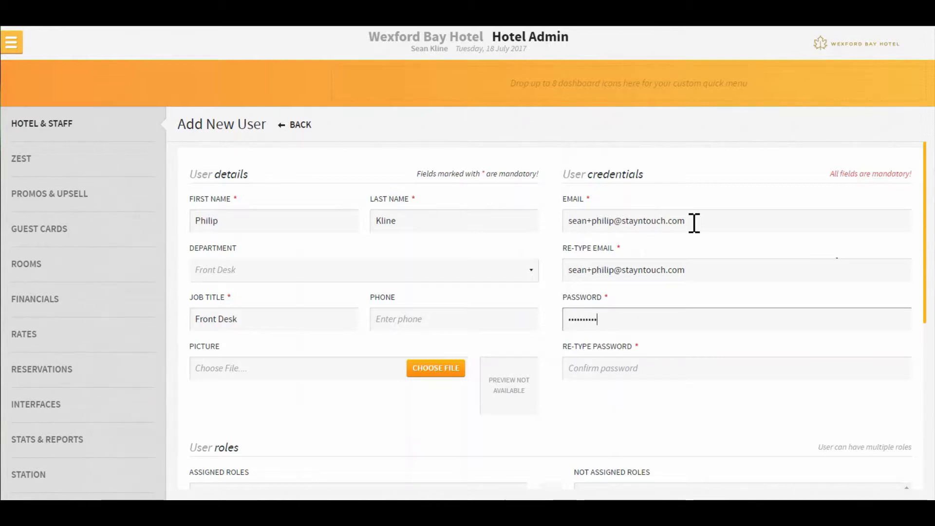
pyautogui.press('Tab')
# Confirm the password, assign the Front Office Staff role, make Front Desk the default dashboard, and save
pyautogui.write('•••')
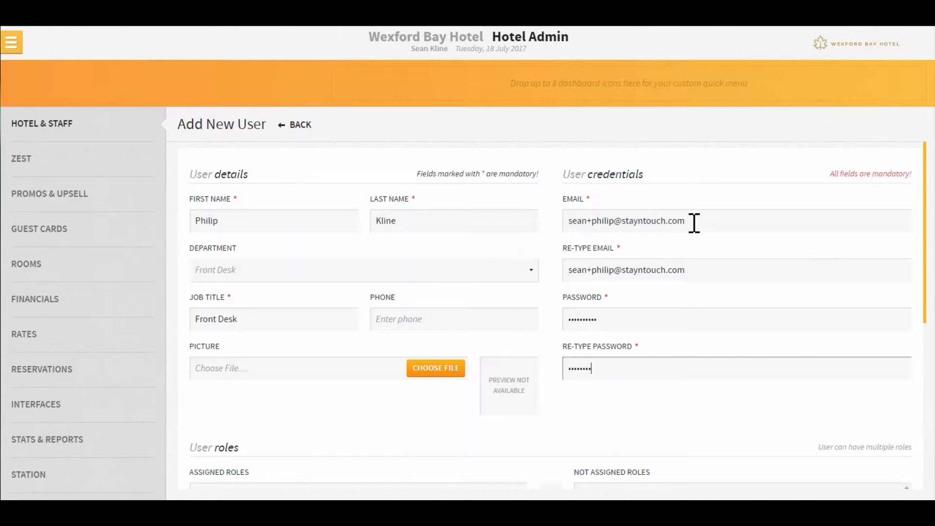
pyautogui.scroll(-5, 694, 223)
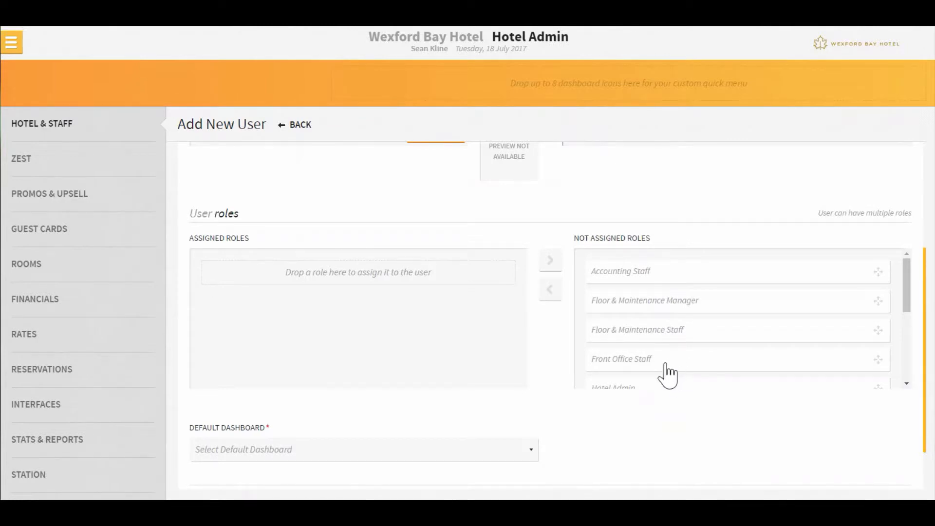
pyautogui.moveTo(666, 375); pyautogui.dragTo(348, 324)
pyautogui.scroll(-2, 361, 341)
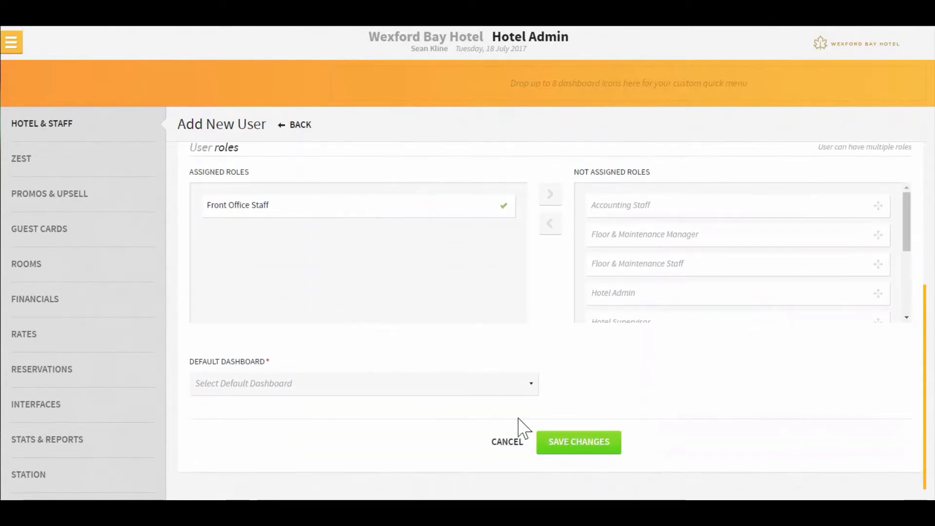
pyautogui.click(507, 387)
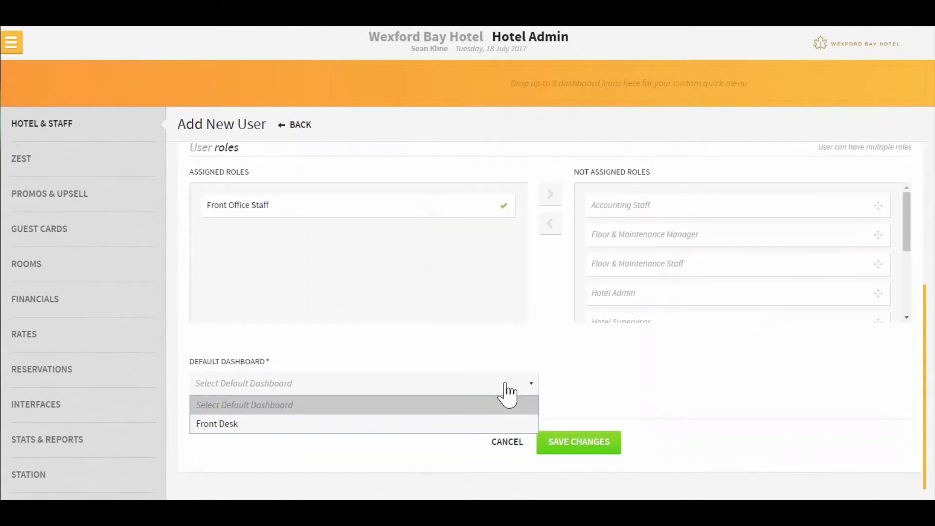
pyautogui.click(382, 424)
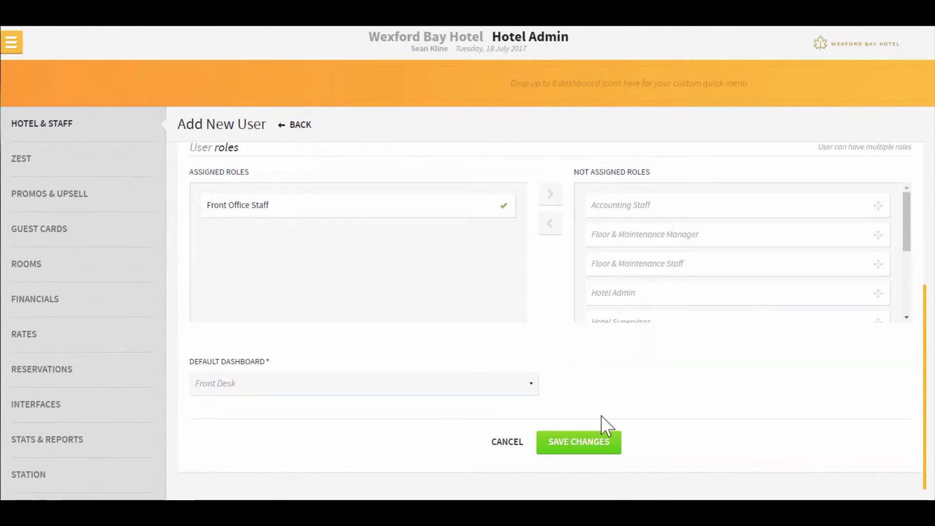
pyautogui.click(585, 441)
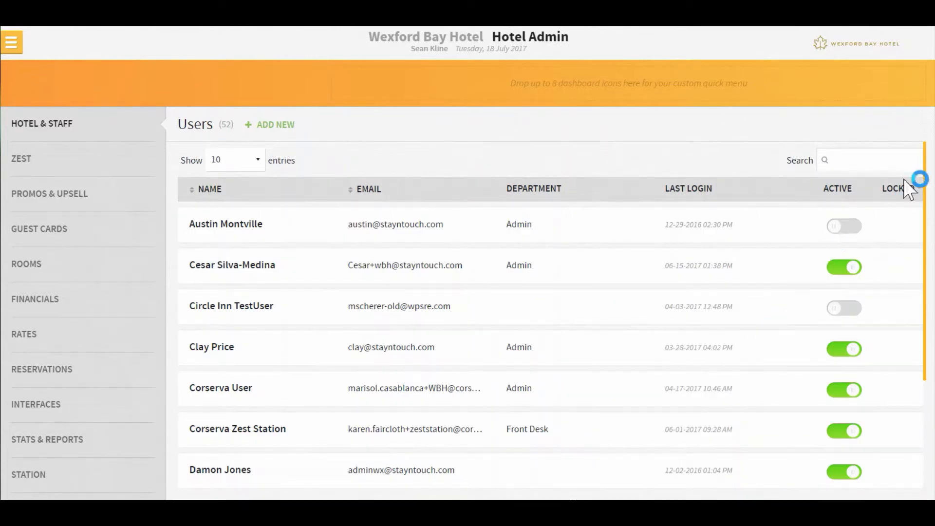
# Search the Users list for 'ph'
pyautogui.click(899, 159)
pyautogui.write('philip')
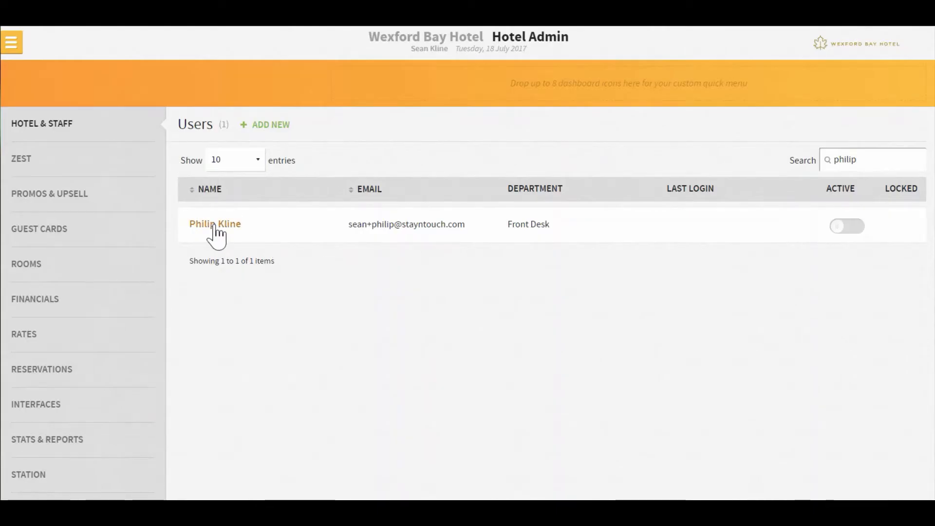
# Open the new user and assign, then remove, the Accounting Staff and Floor & Maintenance Manager roles
pyautogui.click(215, 225)
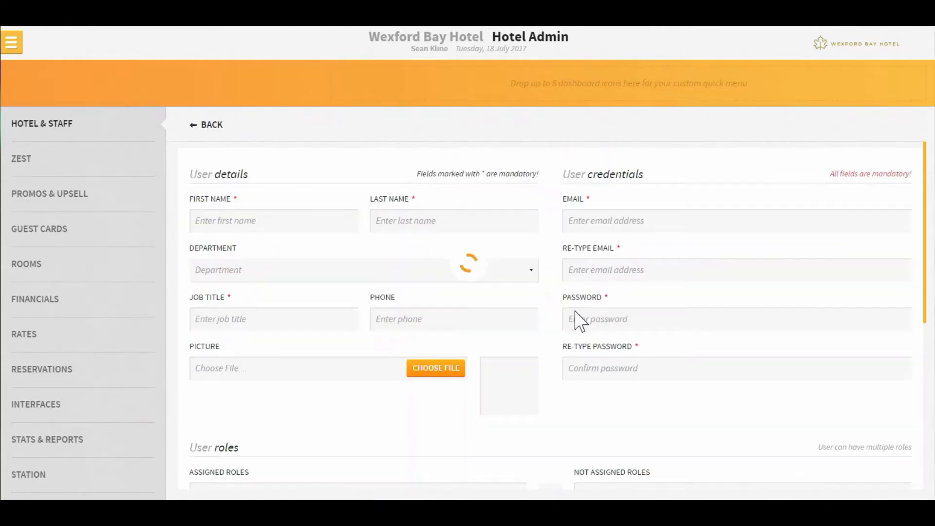
pyautogui.scroll(-5, 533, 310)
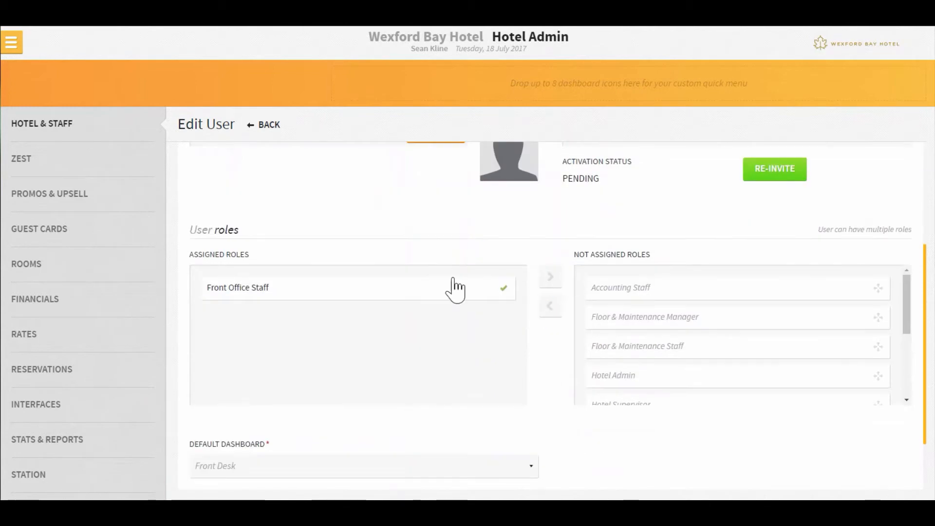
pyautogui.moveTo(664, 299); pyautogui.dragTo(391, 321)
pyautogui.moveTo(677, 303); pyautogui.dragTo(439, 361)
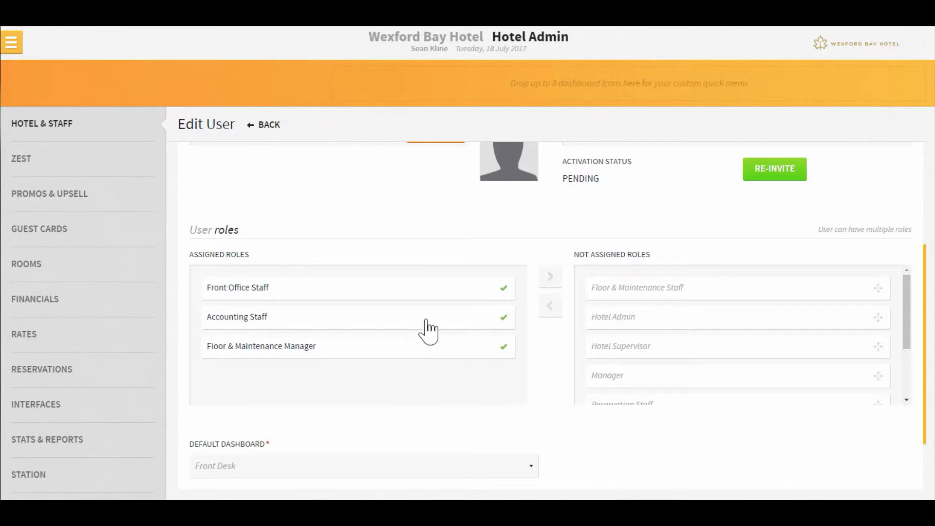
pyautogui.doubleClick(359, 321)
pyautogui.doubleClick(458, 324)
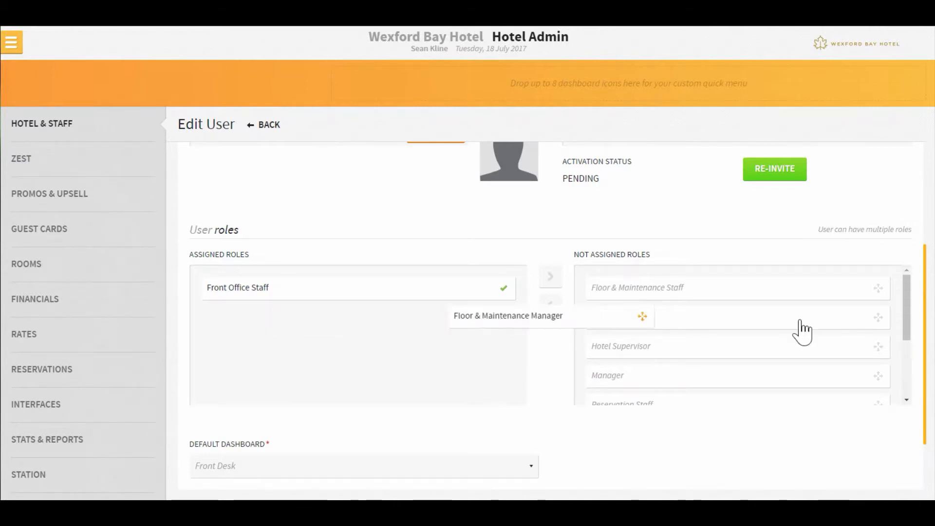
# Assign the Zest Station role, then take it back off
pyautogui.scroll(-3, 830, 328)
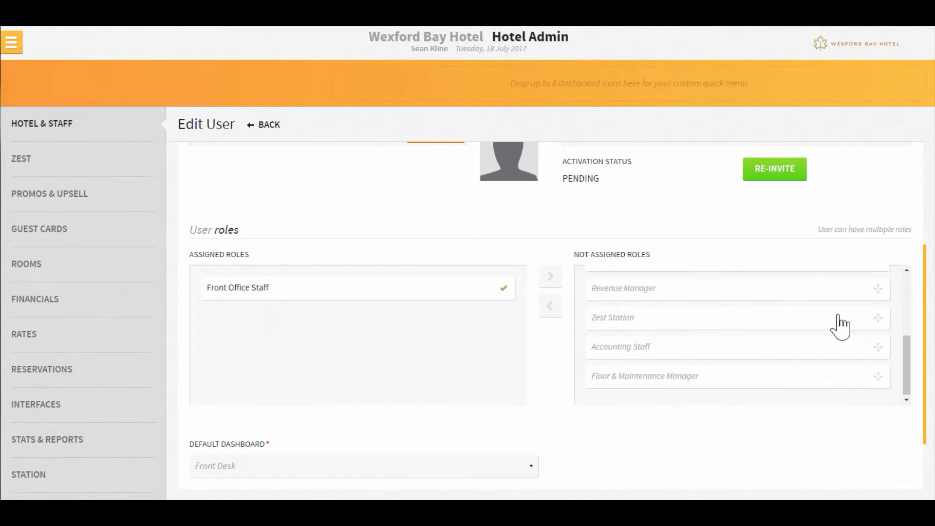
pyautogui.doubleClick(682, 325)
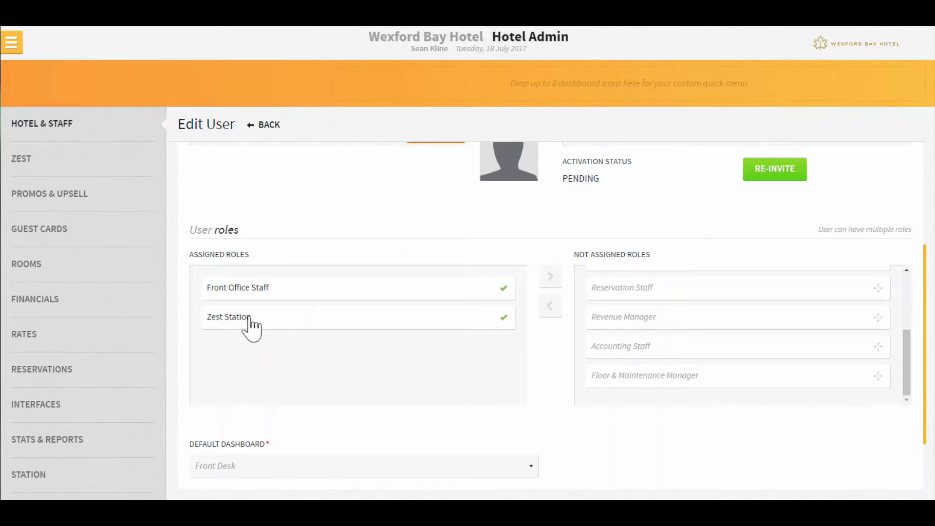
pyautogui.moveTo(255, 326); pyautogui.dragTo(656, 365)
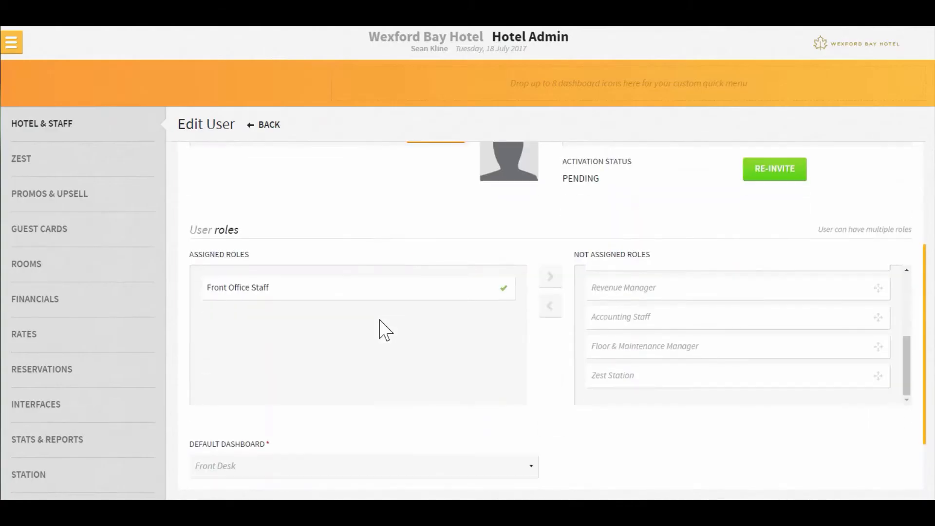
# Enter the user's password and its confirmation in Edit User, then save the change
pyautogui.scroll(-2, 385, 330)
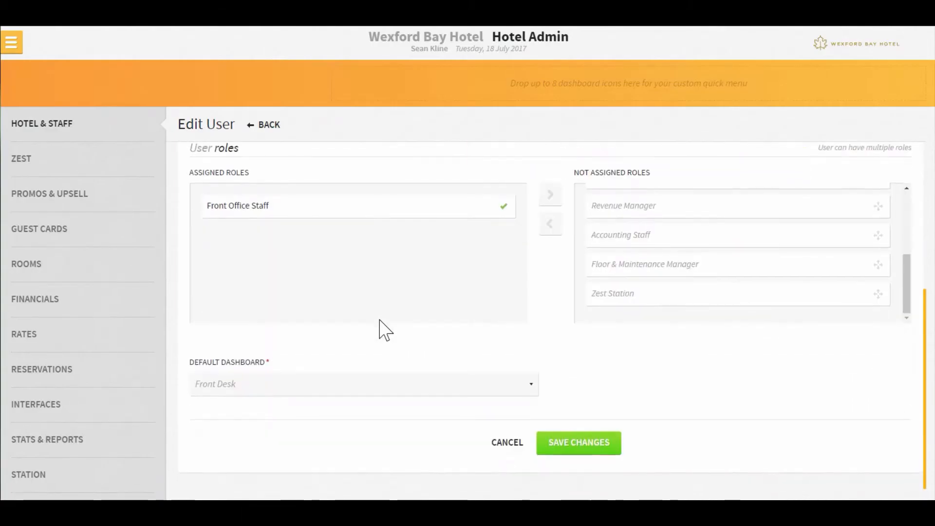
pyautogui.scroll(6, 382, 328)
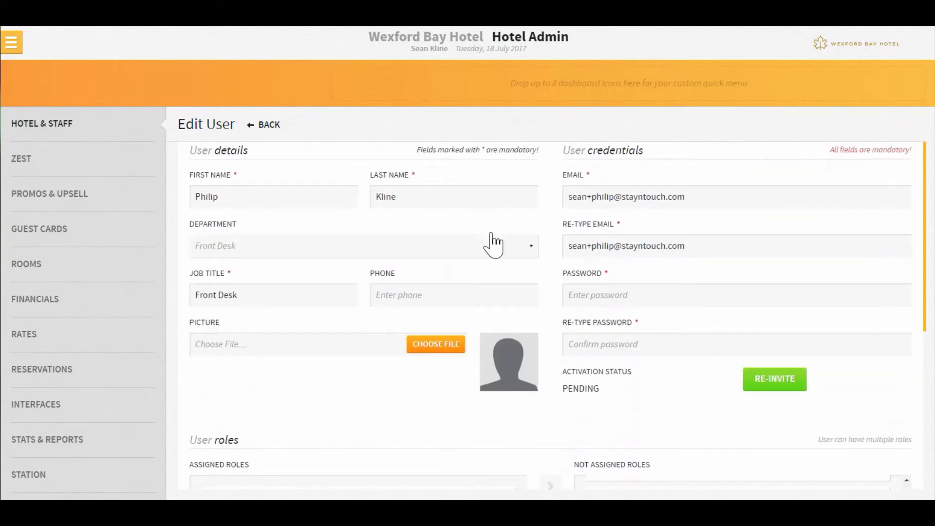
pyautogui.scroll(-2, 588, 491)
pyautogui.scroll(3, 473, 228)
pyautogui.scroll(1, 473, 228)
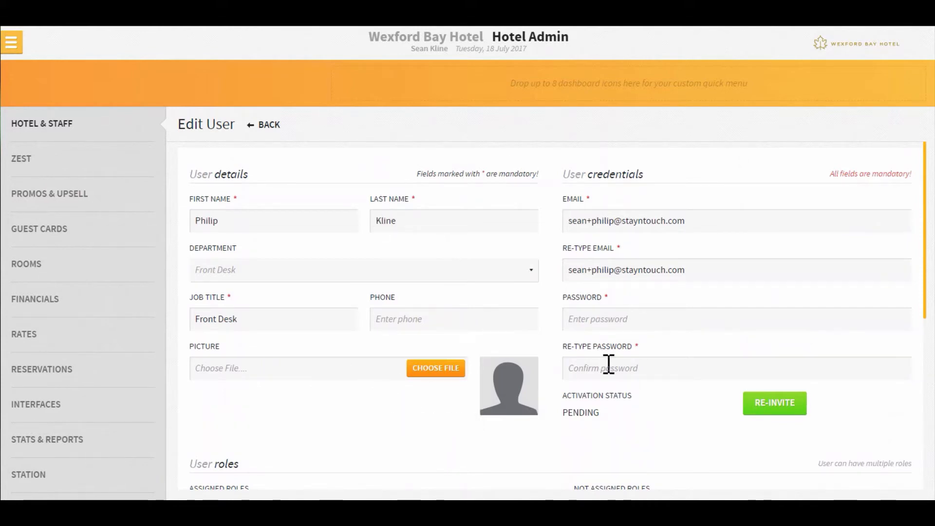
pyautogui.click(606, 320)
pyautogui.write('•')
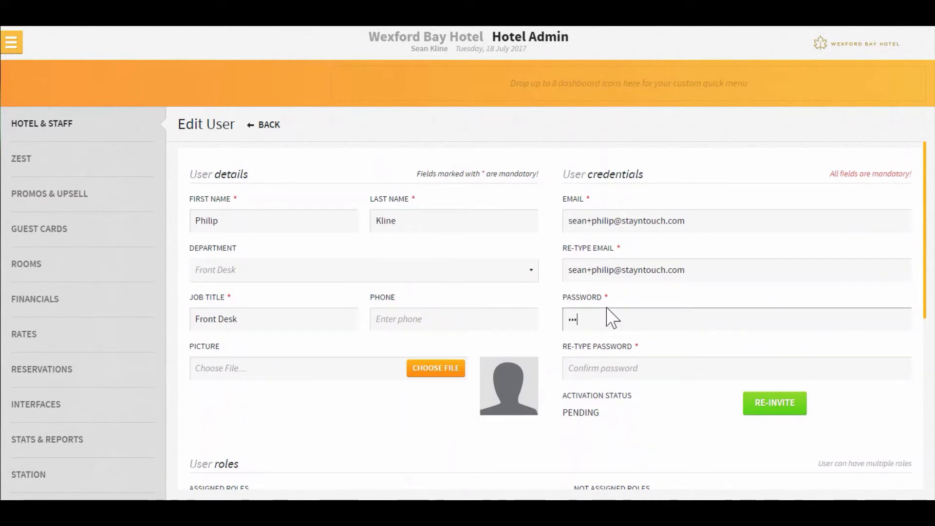
pyautogui.write('•••••••••')
pyautogui.press('Tab')
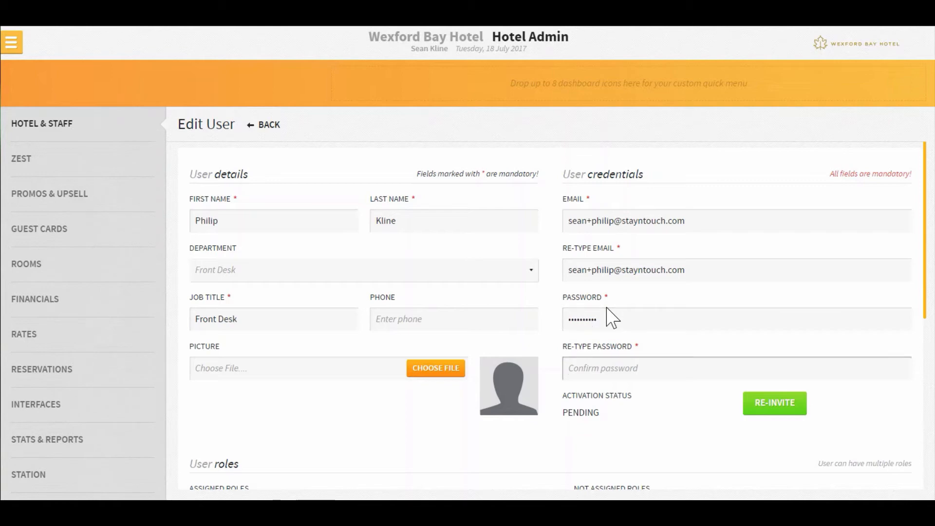
pyautogui.write('•••')
pyautogui.press('BackSpace')
pyautogui.write('••••')
pyautogui.scroll(-5, 609, 341)
pyautogui.click(572, 441)
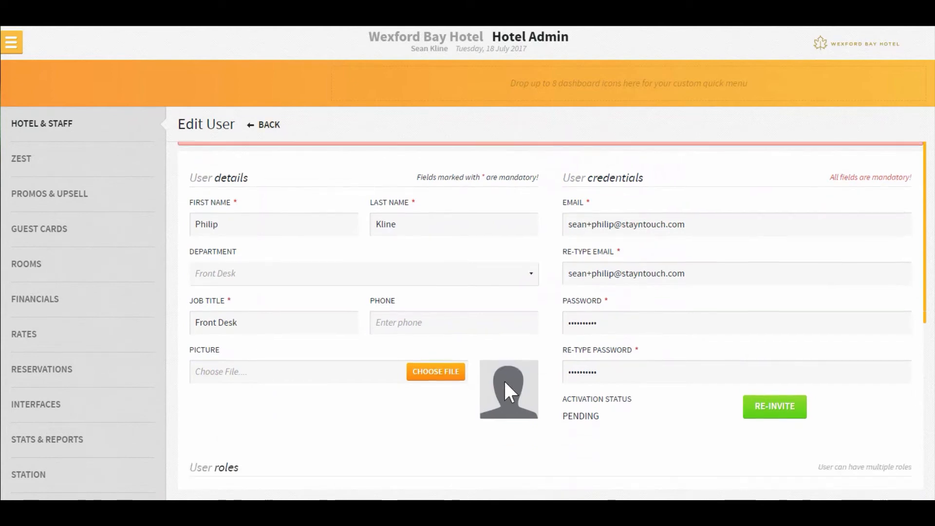
pyautogui.scroll(-6, 504, 380)
# Cancel the edit, then set and confirm a new password on the sign-in page and sign in
pyautogui.click(505, 443)
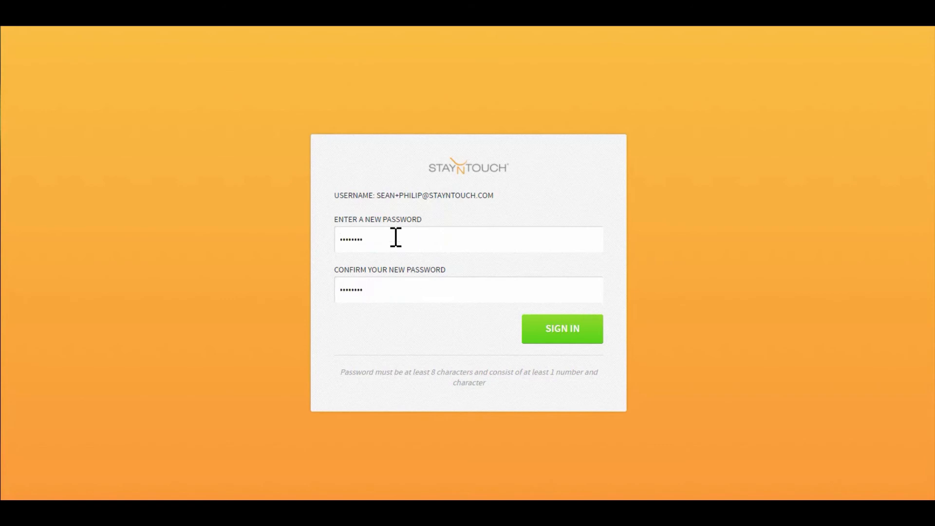
pyautogui.moveTo(376, 238); pyautogui.dragTo(204, 236)
pyautogui.write('•')
pyautogui.press('Tab')
pyautogui.write('•')
pyautogui.click(590, 330)
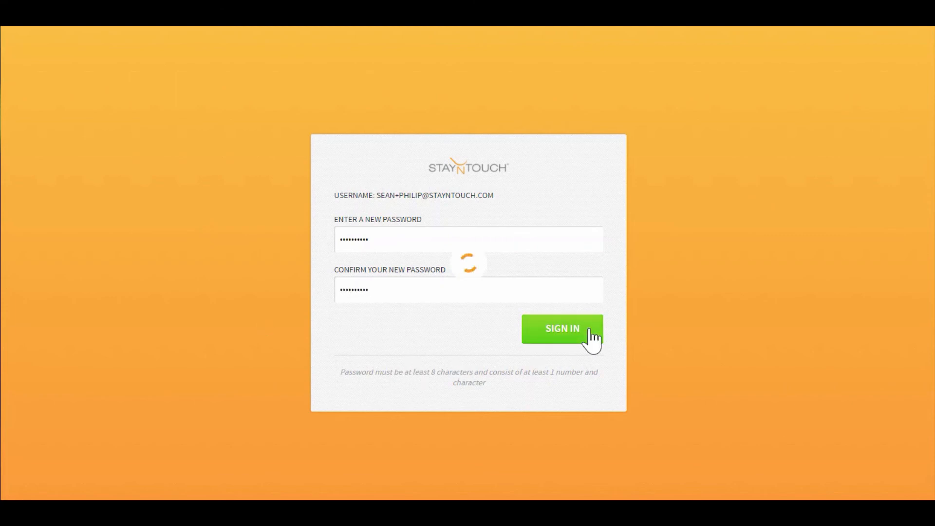